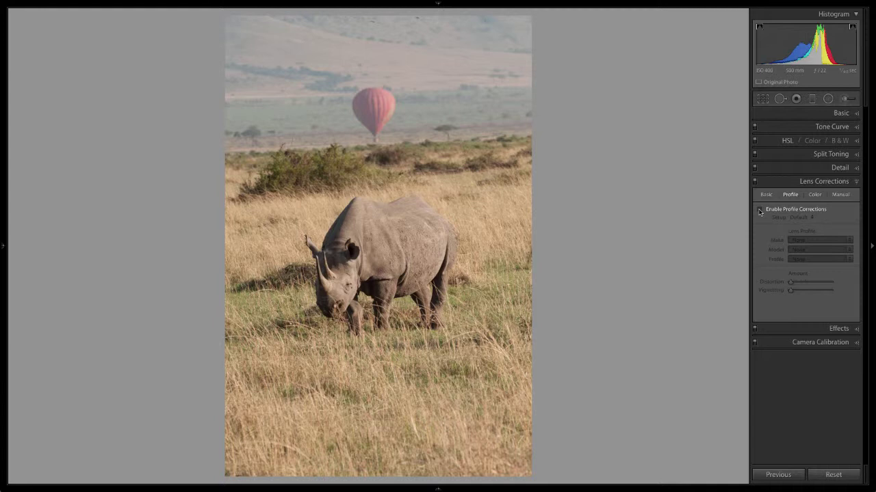
Enable profile corrections on the rhino photo and reveal the module picker
{"action": "left_click", "coordinate": [760, 209]}
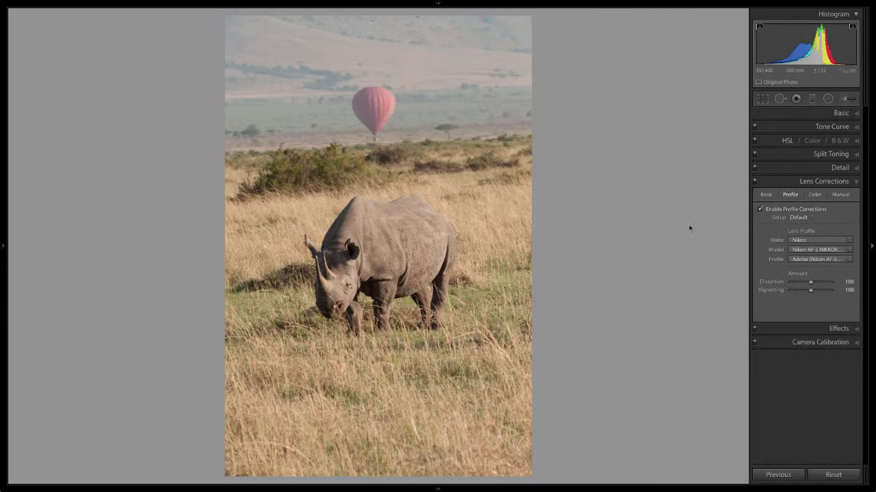
{"action": "key", "text": "F5"}
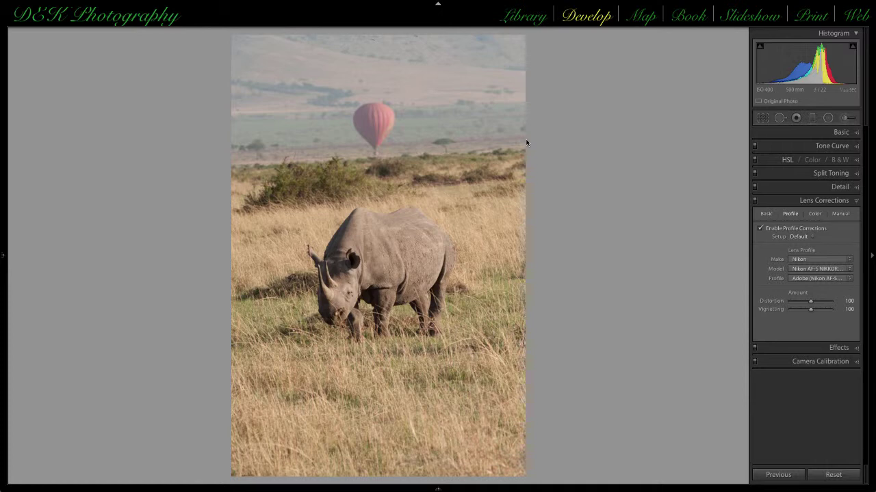
Browse forward through the photos to the woman's portrait and turn on the clipping indicators
{"action": "key", "text": "Right"}
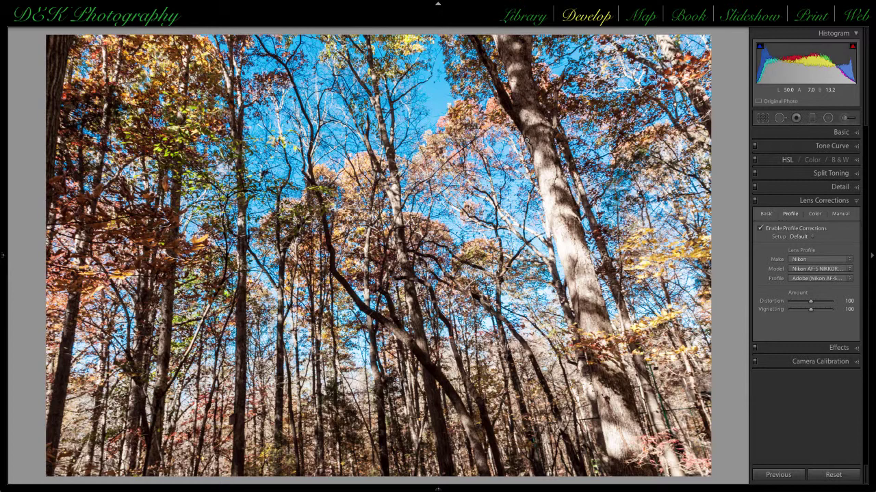
{"action": "key", "text": "Right"}
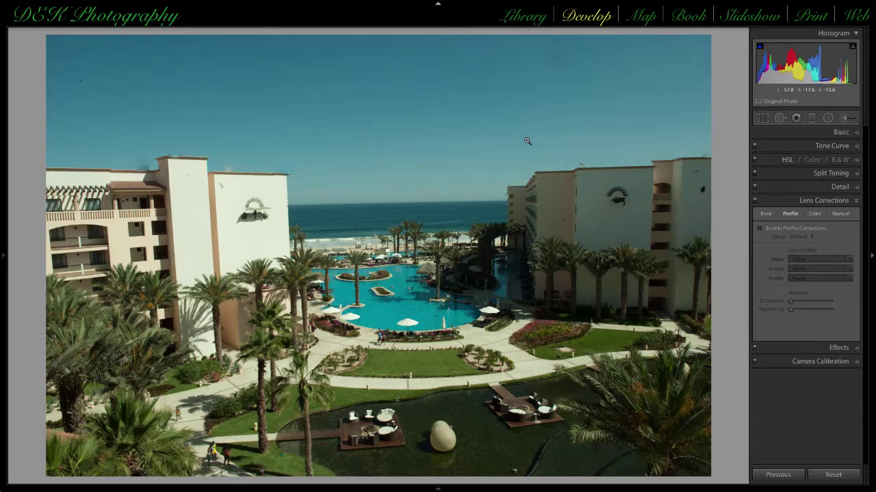
{"action": "key", "text": "Right"}
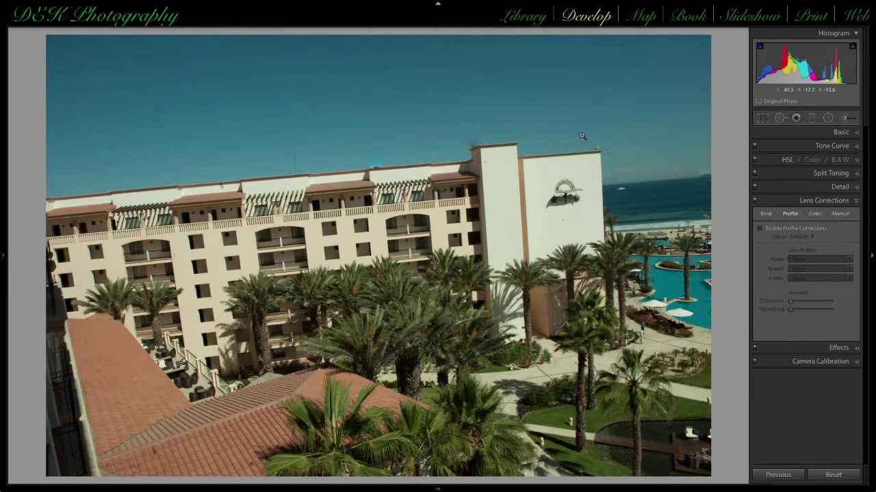
{"action": "key", "text": "Right"}
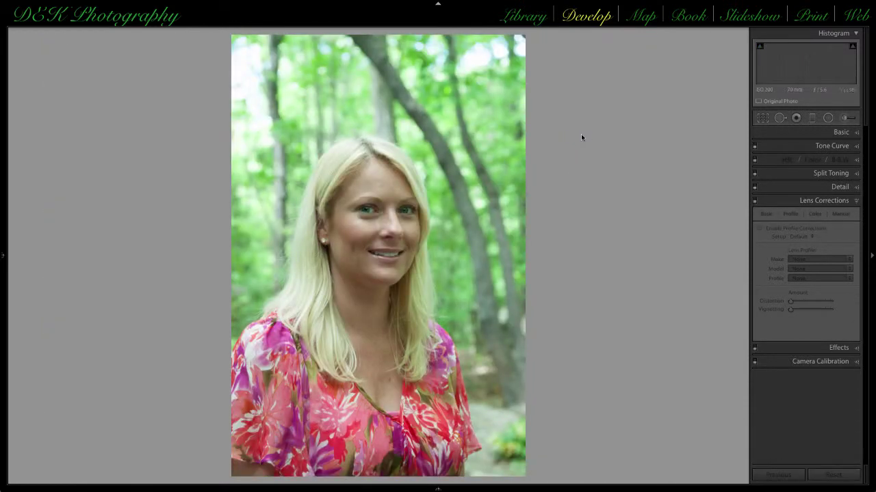
{"action": "key", "text": "j"}
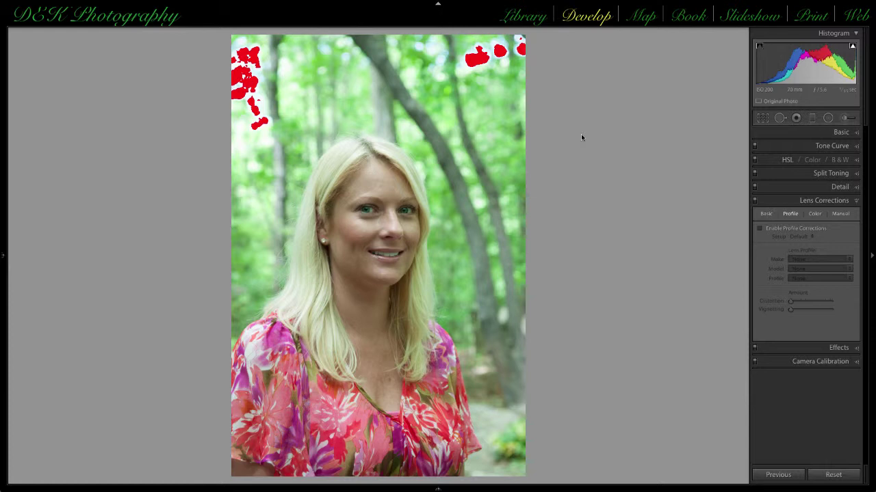
Open the autumn trees photo and apply the Vertical Upright correction in the basic lens corrections
{"action": "mouse_move", "coordinate": [603, 4]}
{"action": "mouse_move", "coordinate": [437, 490]}
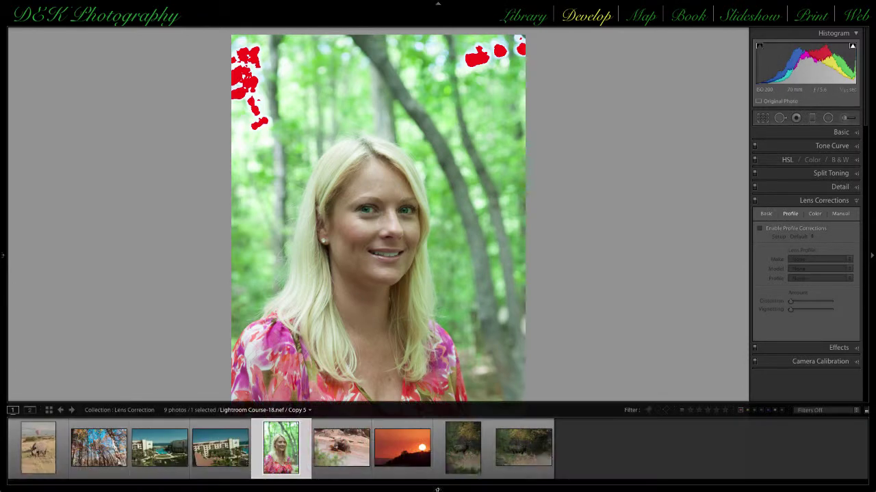
{"action": "left_click", "coordinate": [85, 446]}
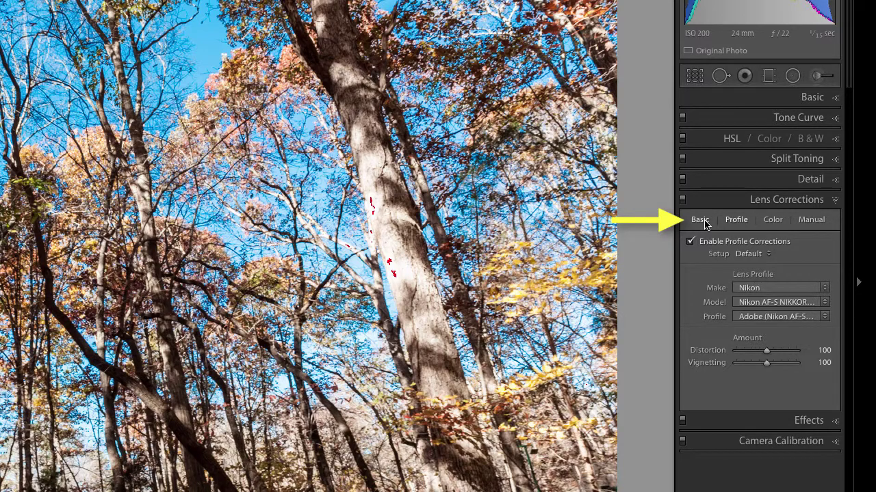
{"action": "left_click", "coordinate": [699, 219]}
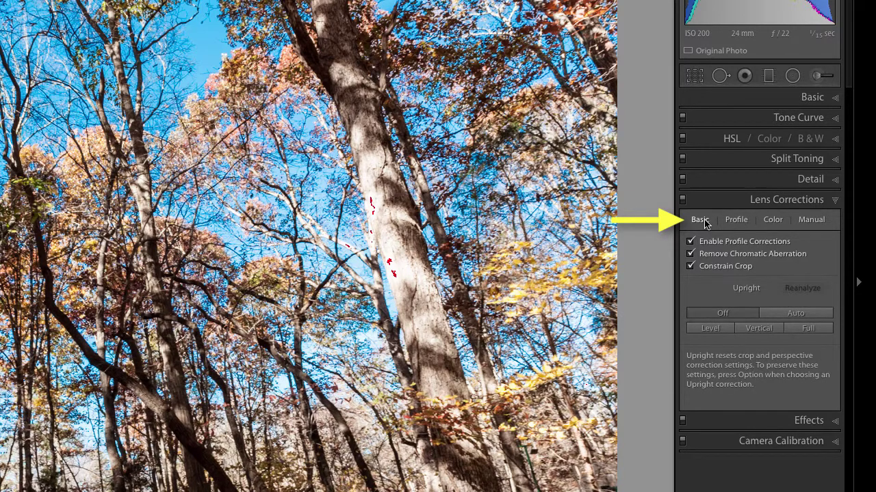
{"action": "left_click", "coordinate": [690, 254]}
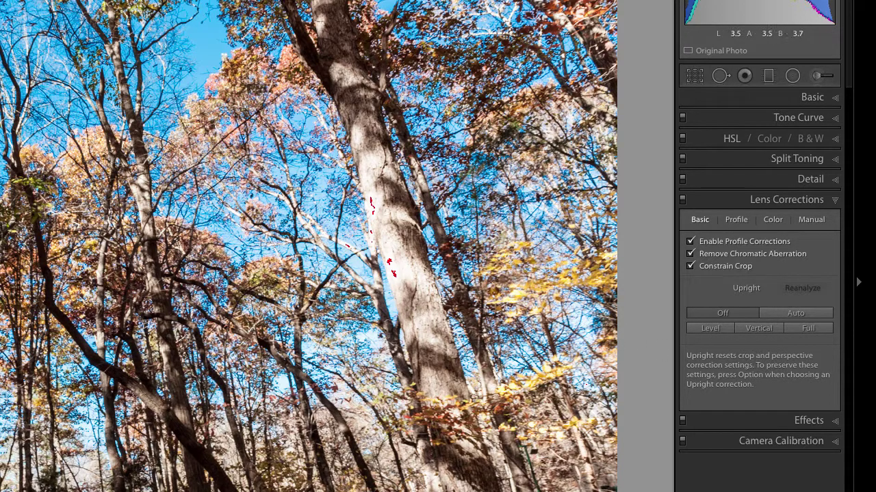
{"action": "left_click", "coordinate": [759, 331]}
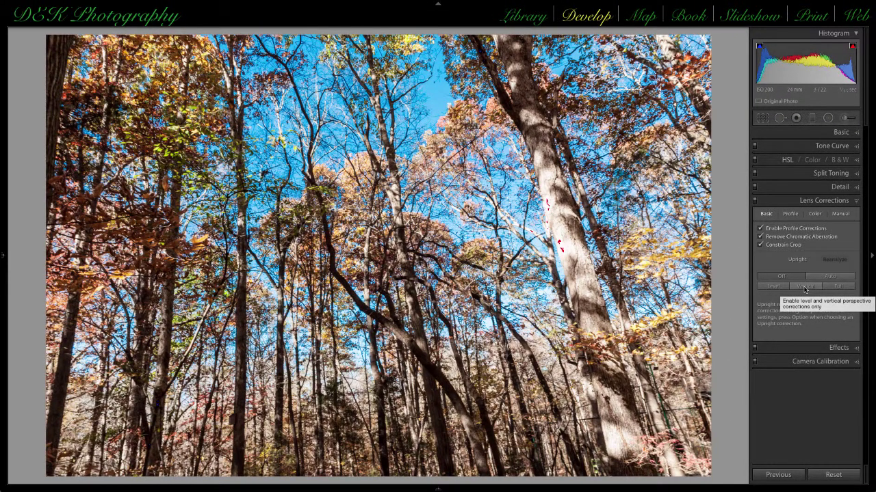
{"action": "left_click", "coordinate": [804, 288]}
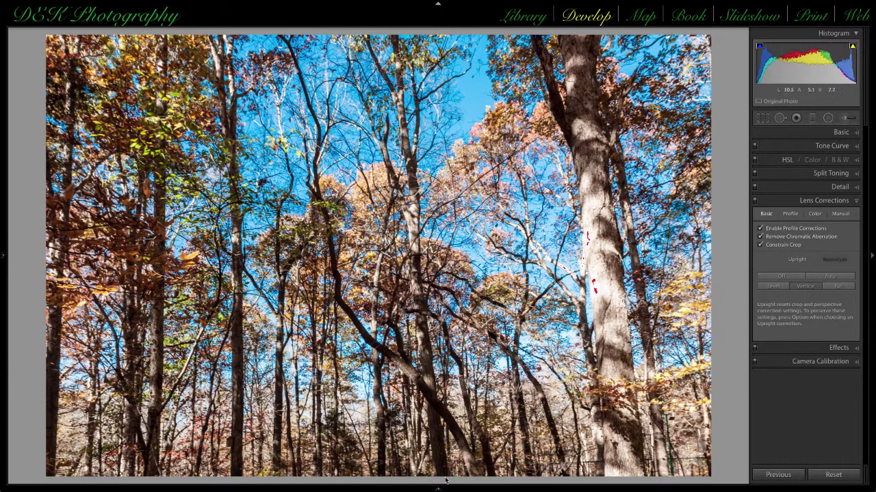
On the hotel pool photo, enable profile corrections, chromatic aberration removal and Constrain Crop, and apply the Full Upright correction
{"action": "mouse_move", "coordinate": [438, 488]}
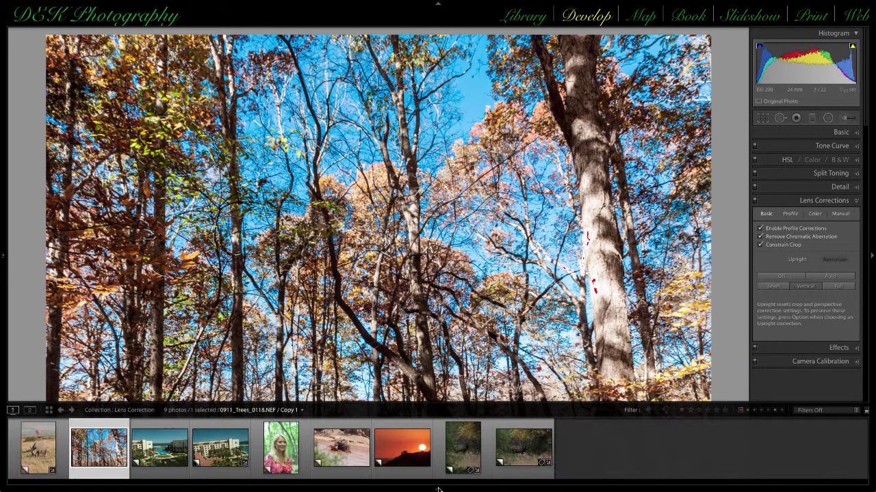
{"action": "left_click", "coordinate": [159, 445]}
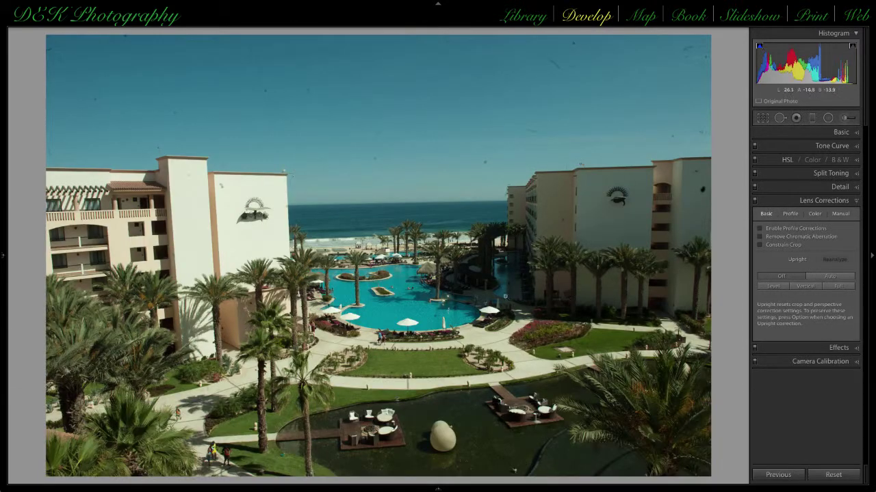
{"action": "left_click", "coordinate": [761, 230]}
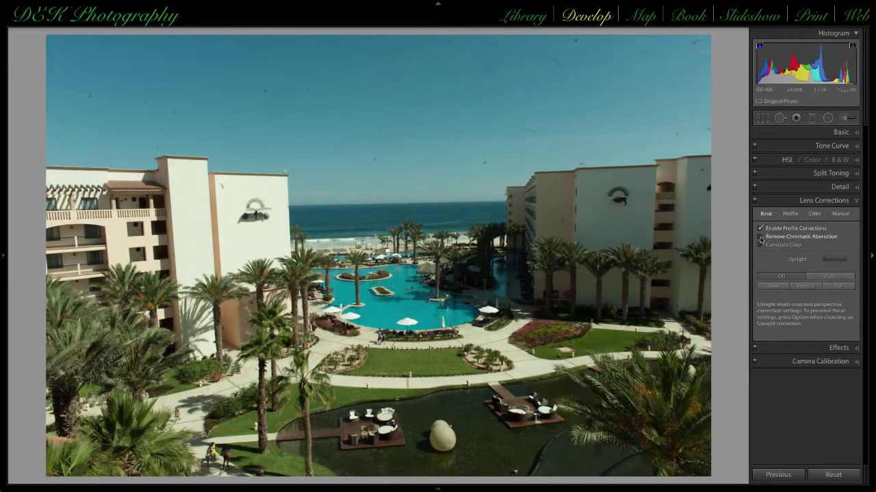
{"action": "left_click", "coordinate": [760, 238]}
{"action": "left_click", "coordinate": [760, 246]}
{"action": "left_click", "coordinate": [839, 287]}
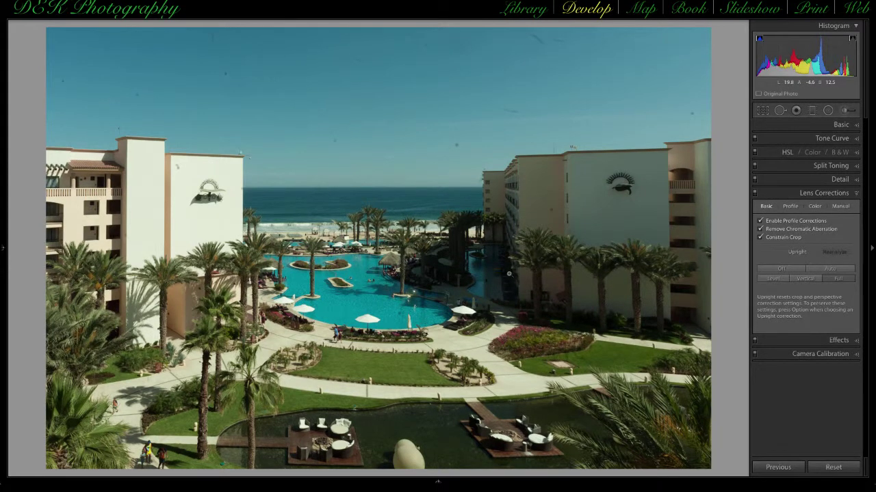
Display the toolbar below the photo, set Show Grid to Always and reduce the grid size to 66
{"action": "key", "text": "t"}
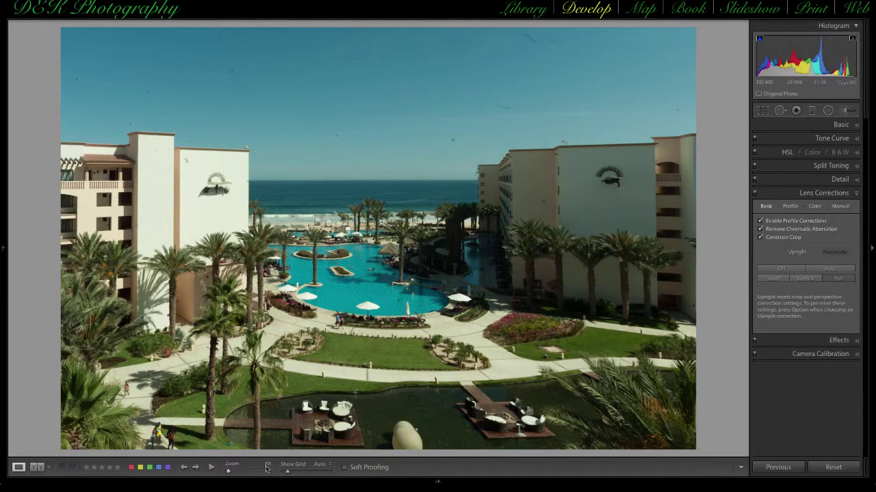
{"action": "left_click", "coordinate": [298, 474]}
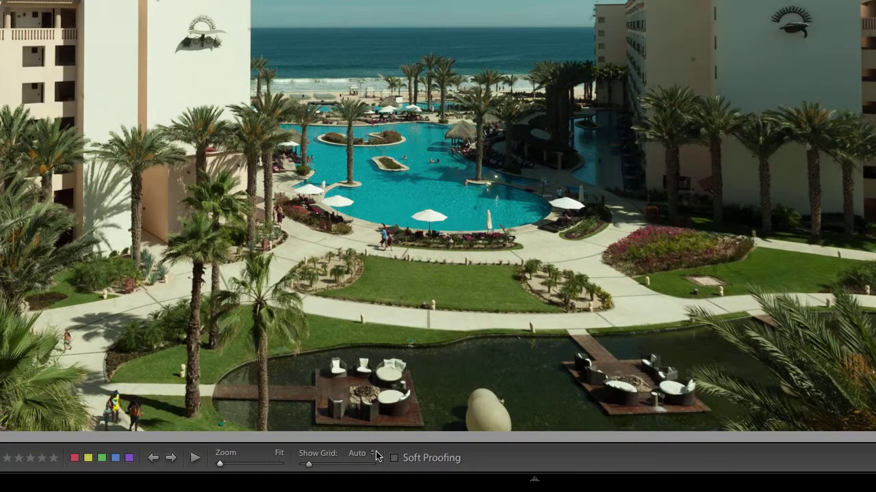
{"action": "left_click", "coordinate": [328, 468]}
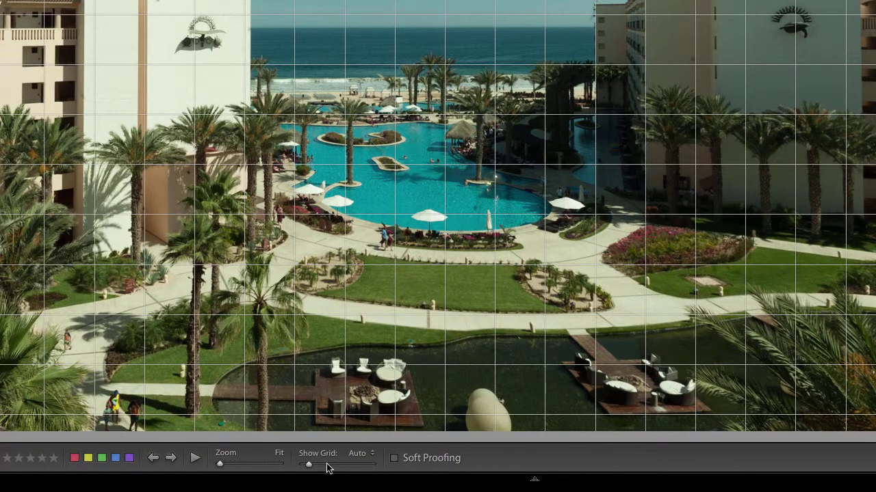
{"action": "left_click", "coordinate": [374, 455]}
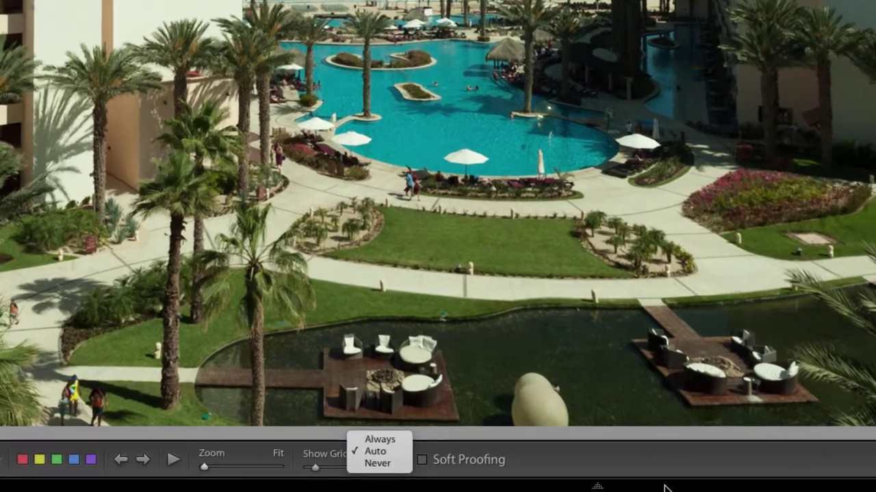
{"action": "left_click", "coordinate": [374, 443]}
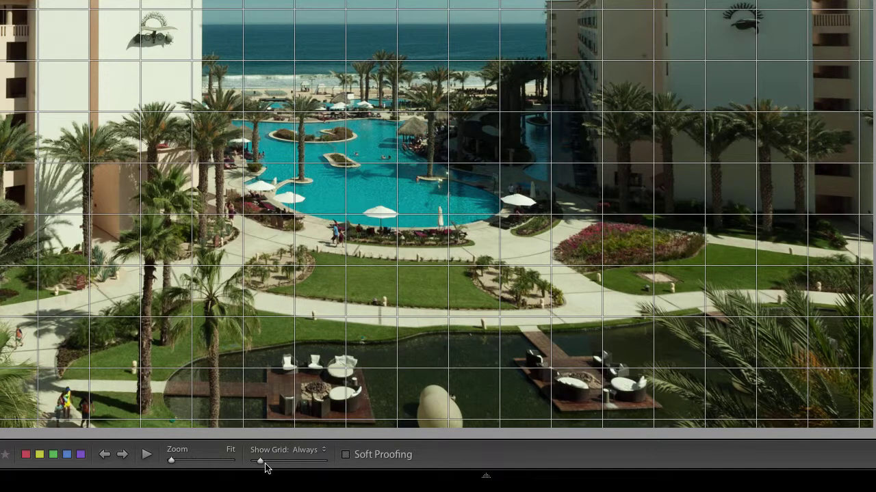
{"action": "mouse_move", "coordinate": [260, 464]}
{"action": "left_mouse_down"}
{"action": "mouse_move", "coordinate": [272, 463]}
{"action": "mouse_move", "coordinate": [260, 464]}
{"action": "left_mouse_up"}
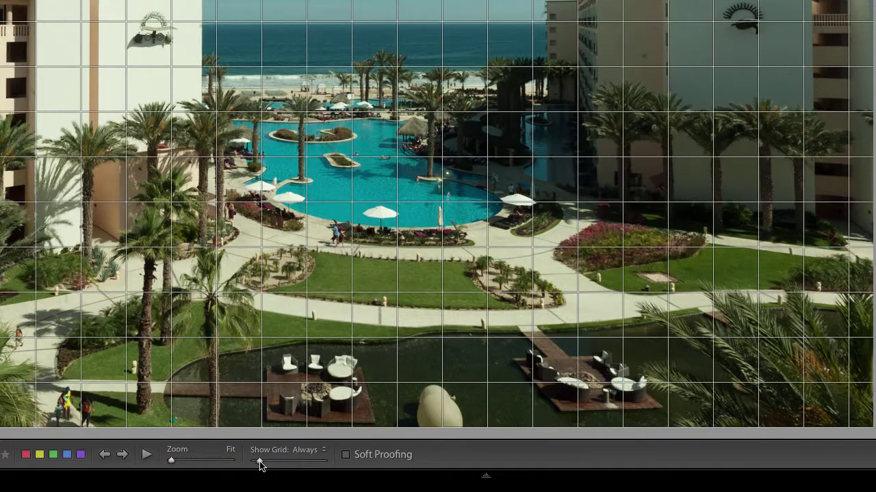
{"action": "left_click", "coordinate": [324, 453]}
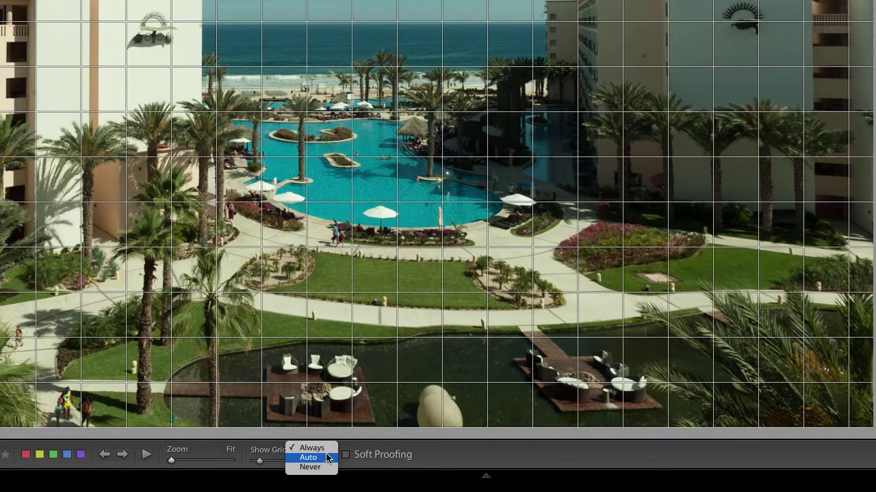
{"action": "left_click", "coordinate": [327, 448]}
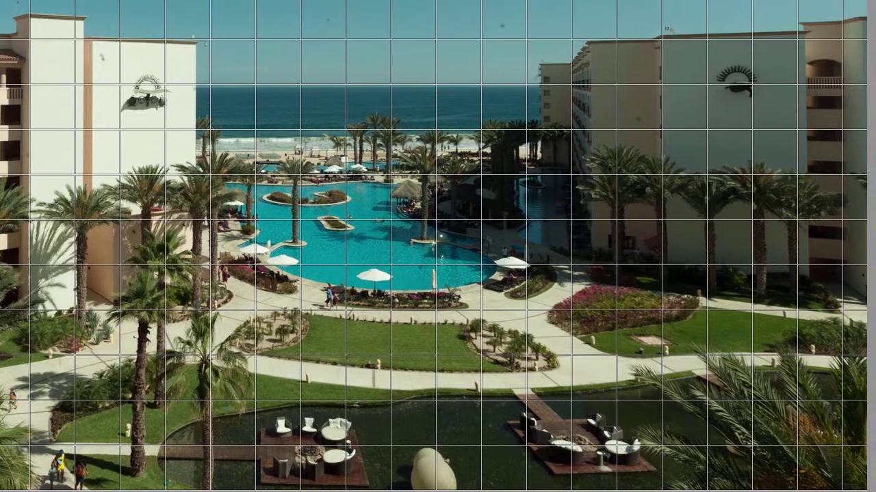
Adjust the grid's size and opacity with the on-photo grid controls
{"action": "key", "text": "ctrl"}
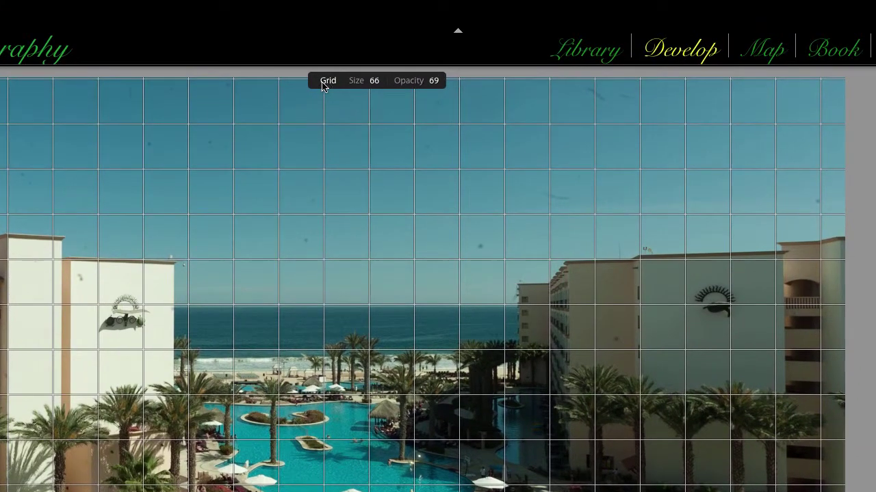
{"action": "mouse_move", "coordinate": [355, 83]}
{"action": "left_mouse_down"}
{"action": "mouse_move", "coordinate": [341, 82]}
{"action": "mouse_move", "coordinate": [355, 83]}
{"action": "mouse_move", "coordinate": [341, 83]}
{"action": "mouse_move", "coordinate": [348, 83]}
{"action": "left_mouse_up"}
{"action": "left_click_drag", "start_coordinate": [408, 87], "coordinate": [411, 86]}
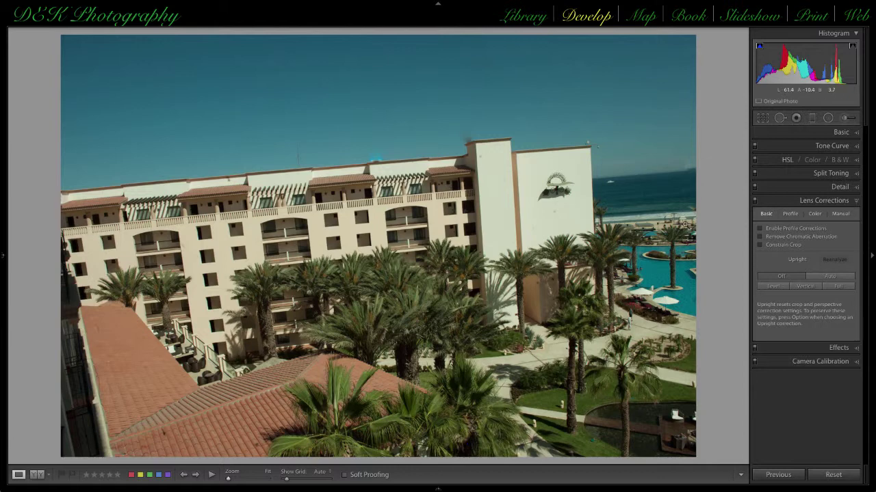
On the tilted hotel facade photo, enable all three basic lens corrections, apply the Level Upright correction and set Show Grid to Always
{"action": "left_click", "coordinate": [759, 229]}
{"action": "left_click", "coordinate": [760, 237]}
{"action": "left_click", "coordinate": [760, 245]}
{"action": "left_click", "coordinate": [772, 288]}
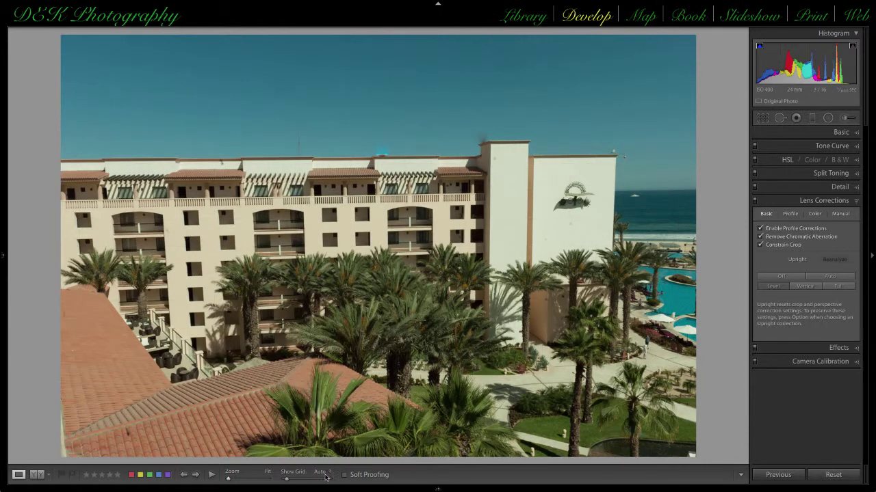
{"action": "left_click", "coordinate": [320, 472]}
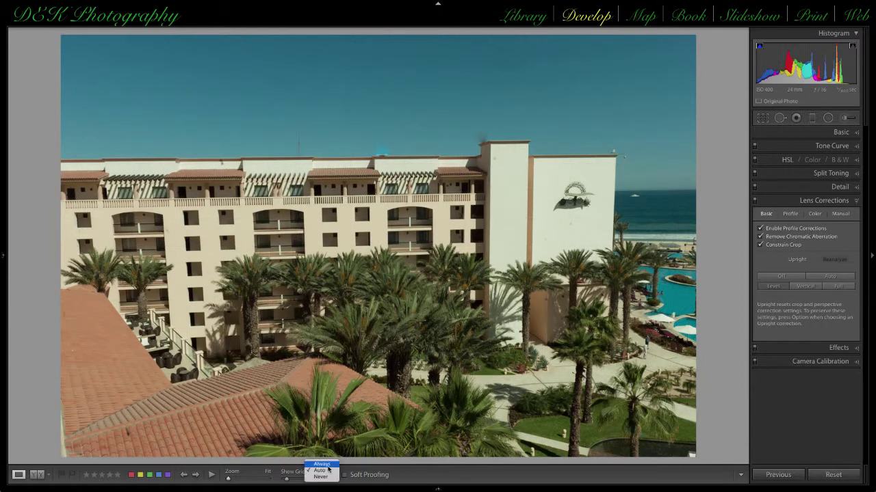
{"action": "left_click", "coordinate": [323, 464]}
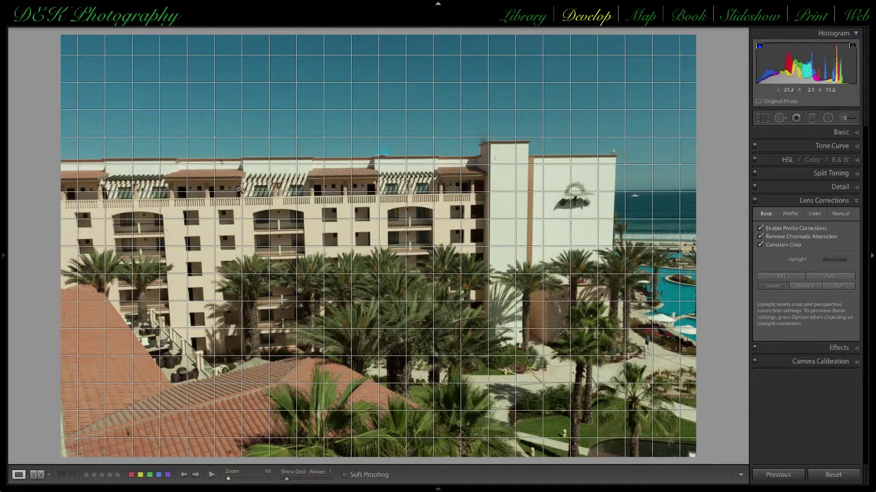
Try the Full and Auto Upright corrections on the hotel facade photo and return to Level
{"action": "left_click", "coordinate": [836, 287]}
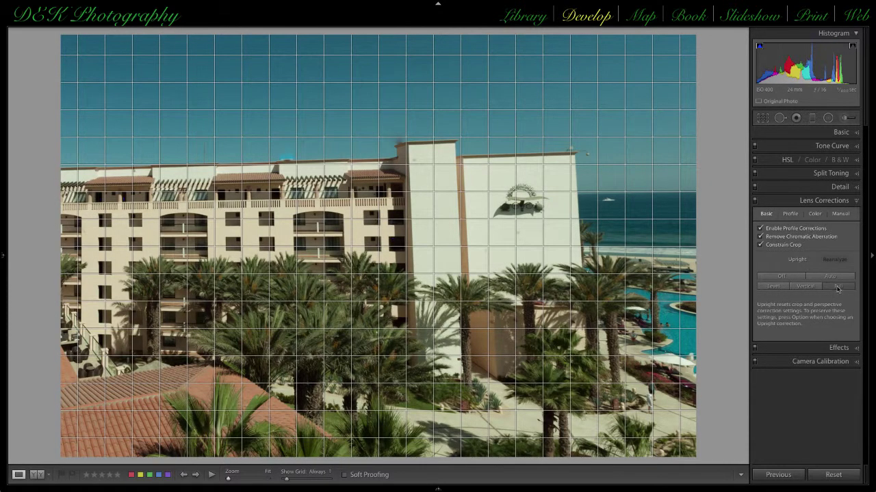
{"action": "left_click", "coordinate": [831, 276]}
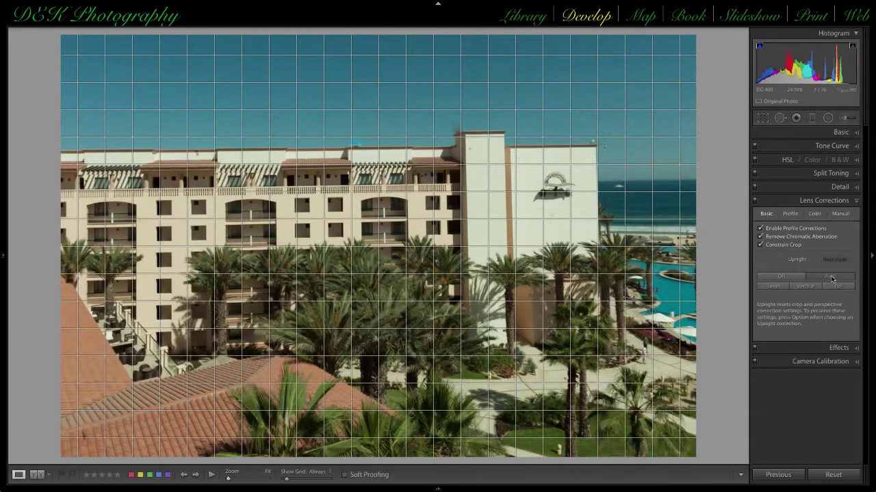
{"action": "left_click", "coordinate": [772, 288]}
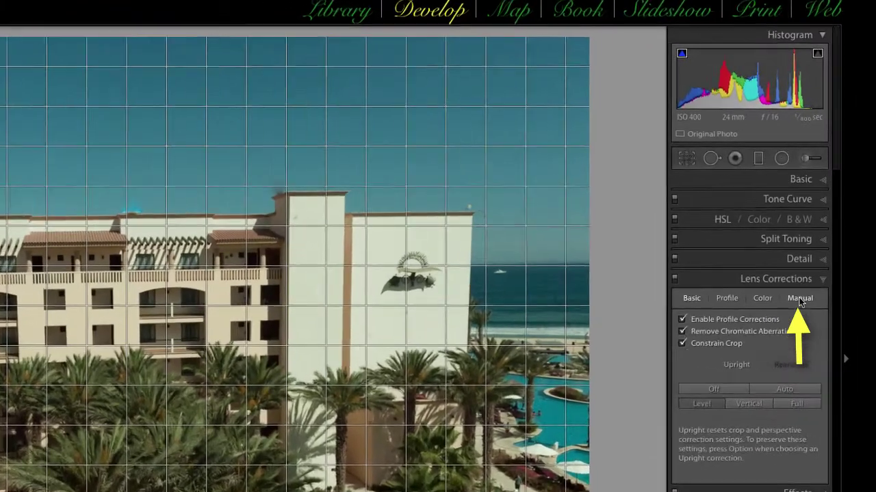
Straighten the hotel facade with the manual lens corrections by setting Rotate to +5.2
{"action": "left_click", "coordinate": [831, 236]}
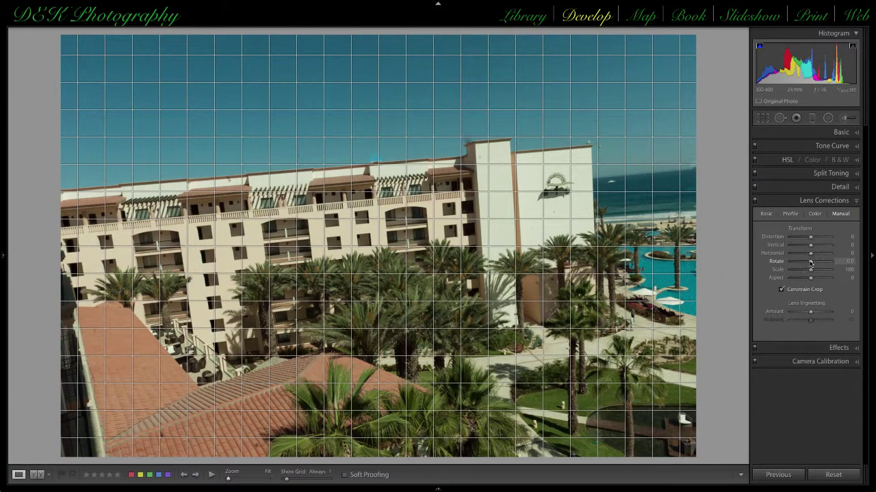
{"action": "left_click_drag", "start_coordinate": [809, 263], "coordinate": [820, 264]}
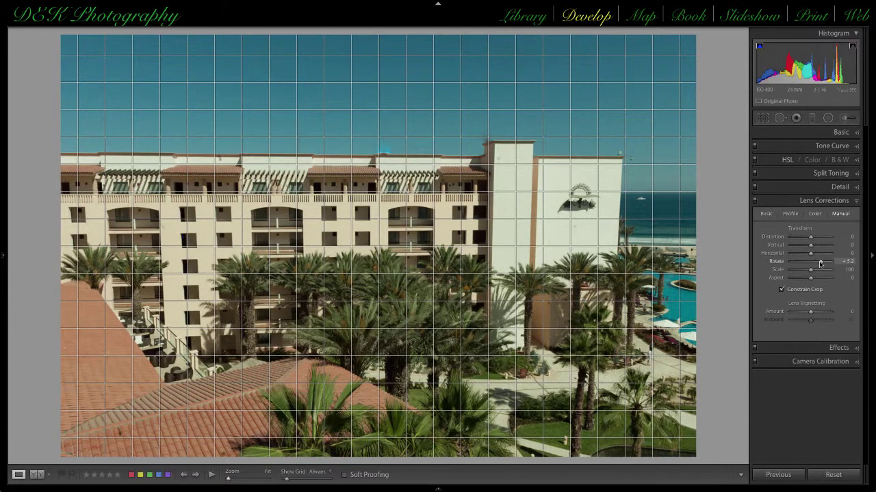
{"action": "left_click_drag", "start_coordinate": [820, 264], "coordinate": [820, 264]}
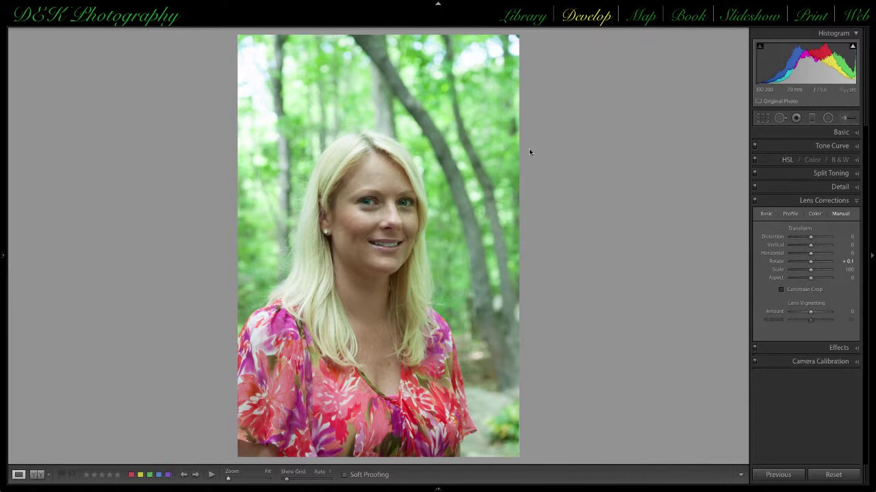
On the woodland portrait, turn on the clipping display and enlarge the image with the manual lens corrections by setting Scale to 138
{"action": "key", "text": "j"}
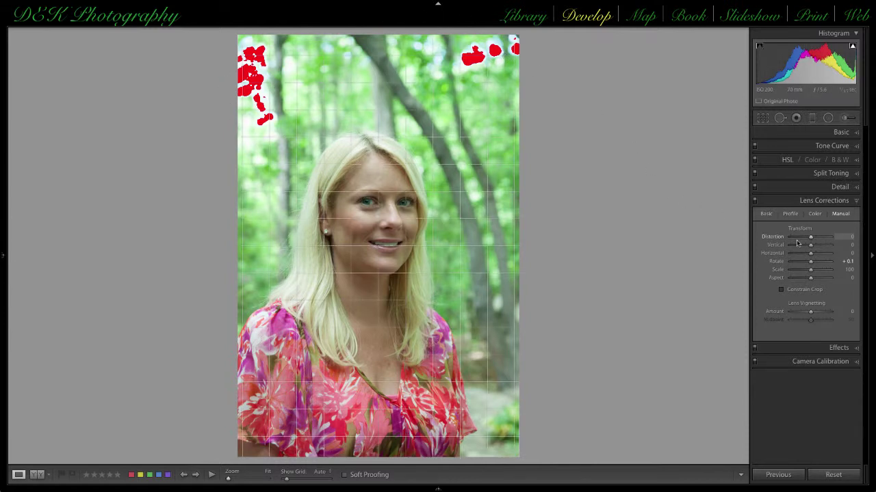
{"action": "mouse_move", "coordinate": [826, 272]}
{"action": "left_click_drag", "start_coordinate": [811, 272], "coordinate": [826, 275]}
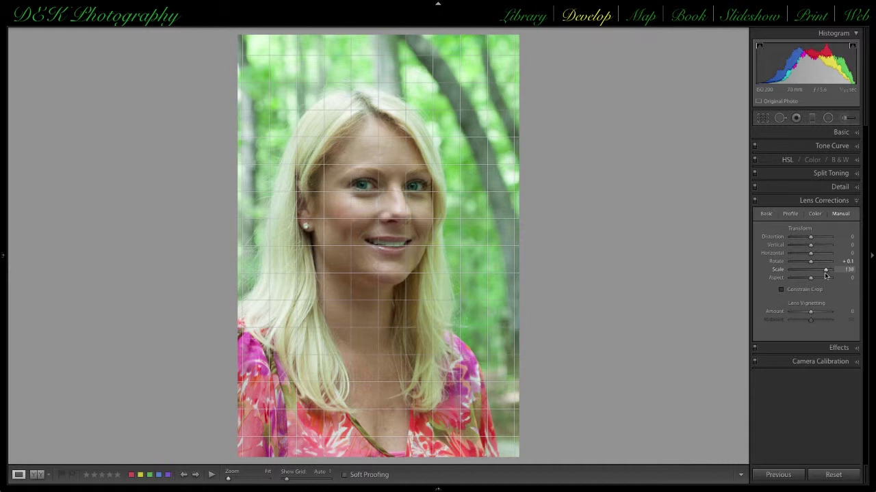
{"action": "left_click_drag", "start_coordinate": [826, 275], "coordinate": [826, 275]}
{"action": "mouse_move", "coordinate": [651, 4]}
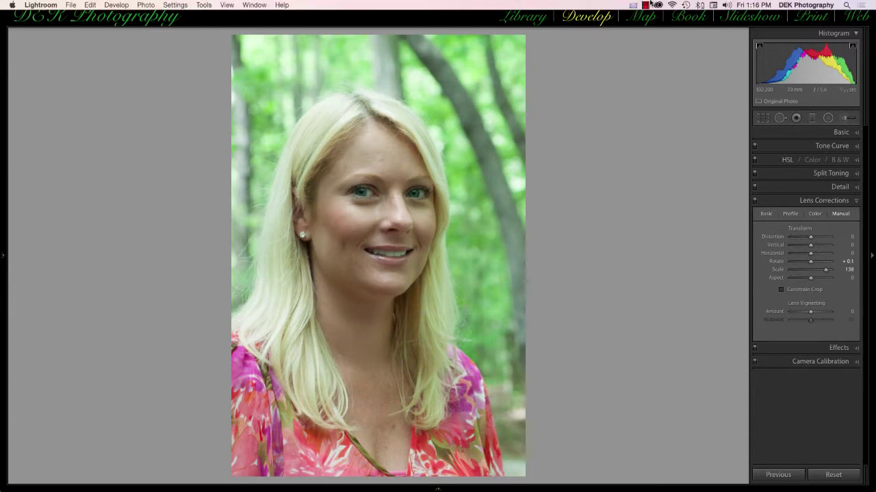
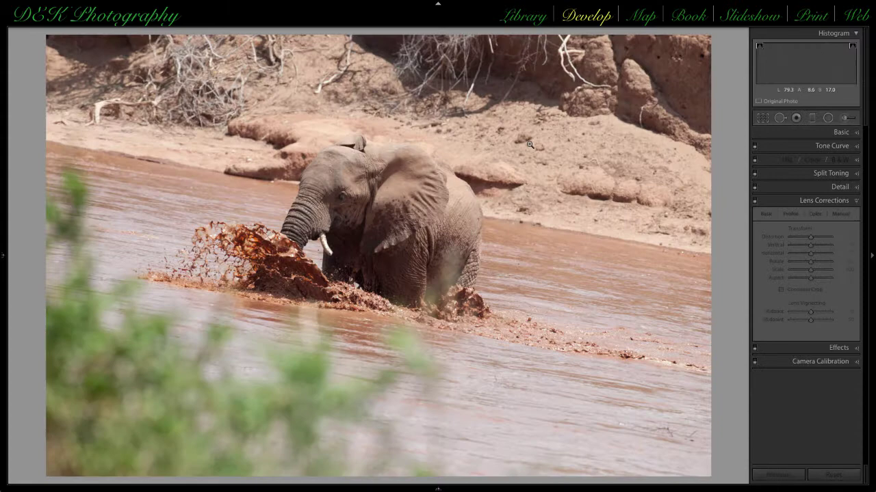
Start Crop & Straighten on the elephant photo and set the crop aspect ratio to 4 x 5 / 8 x 10
{"action": "left_click", "coordinate": [762, 118]}
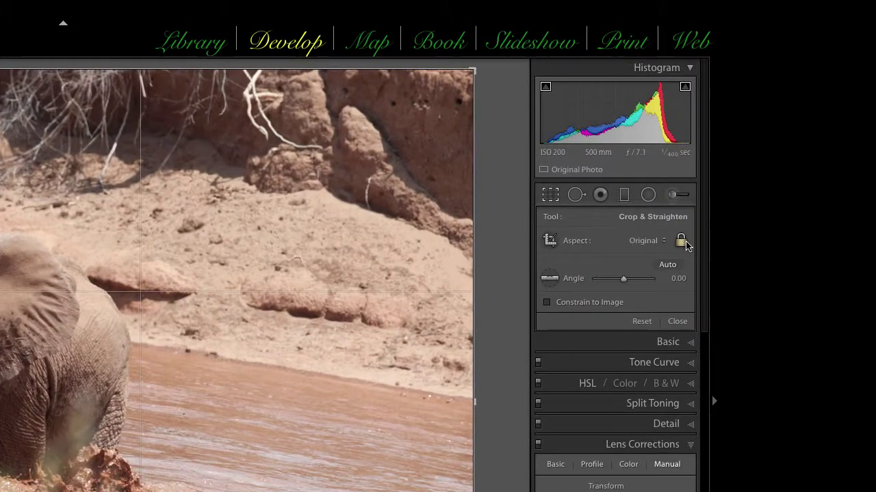
{"action": "left_click", "coordinate": [805, 174]}
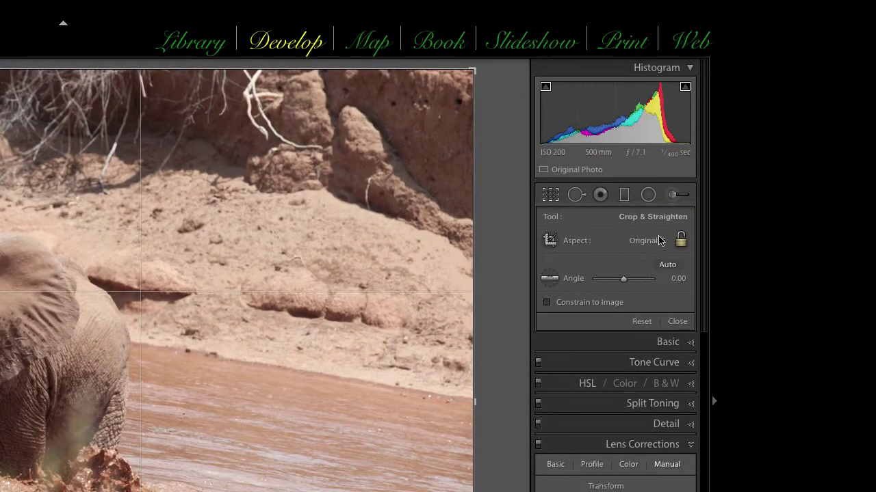
{"action": "left_click", "coordinate": [663, 241]}
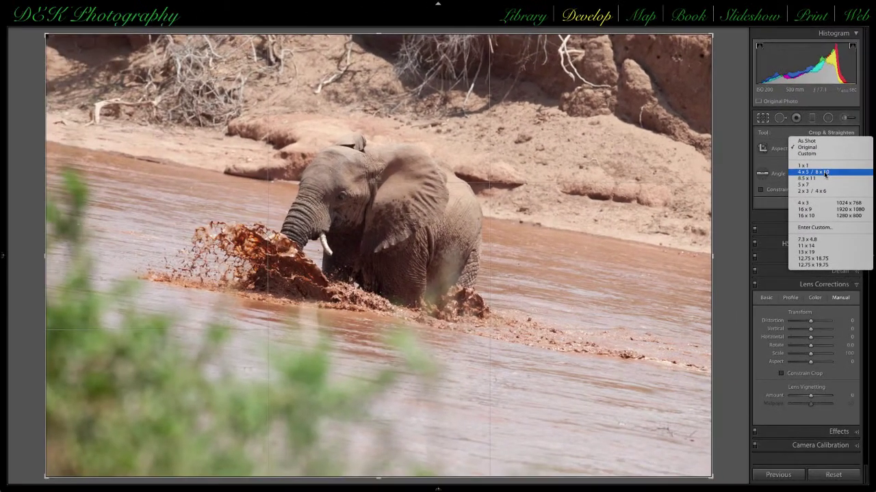
{"action": "left_click", "coordinate": [775, 199]}
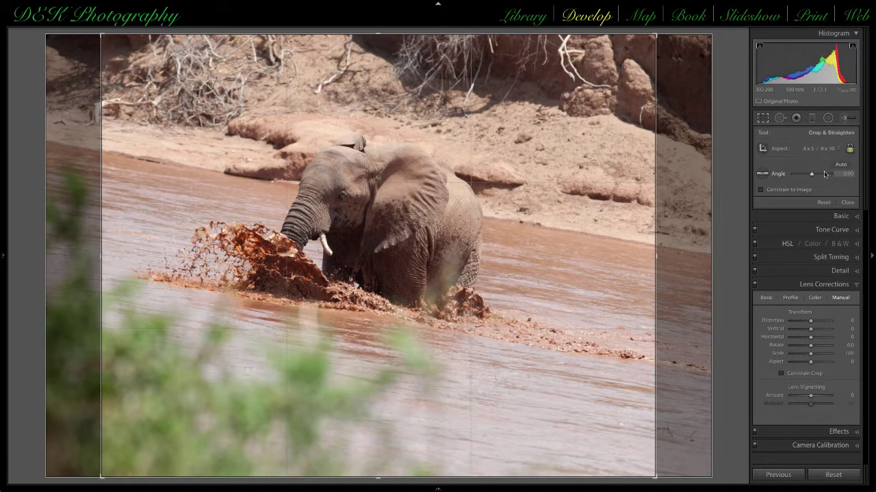
Level the elephant photo by about -9.34 degrees with a straighten line along the far shoreline, and apply the crop
{"action": "left_click", "coordinate": [763, 177]}
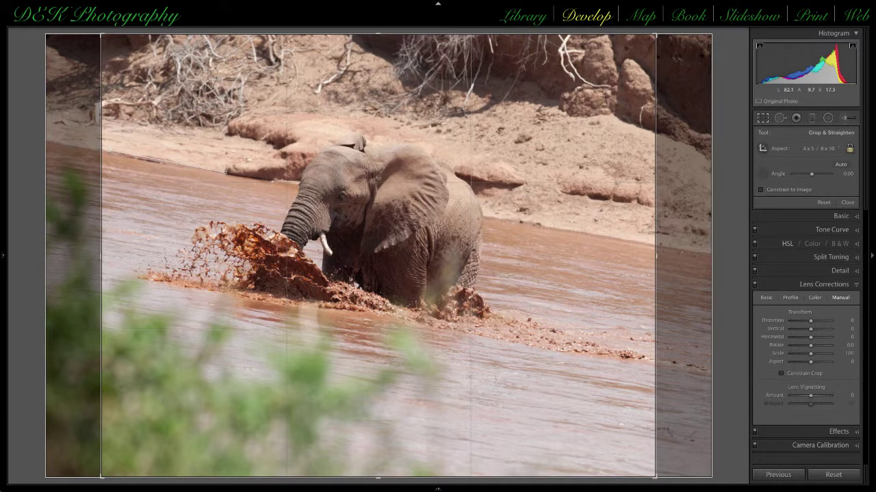
{"action": "left_click_drag", "start_coordinate": [95, 148], "coordinate": [225, 169]}
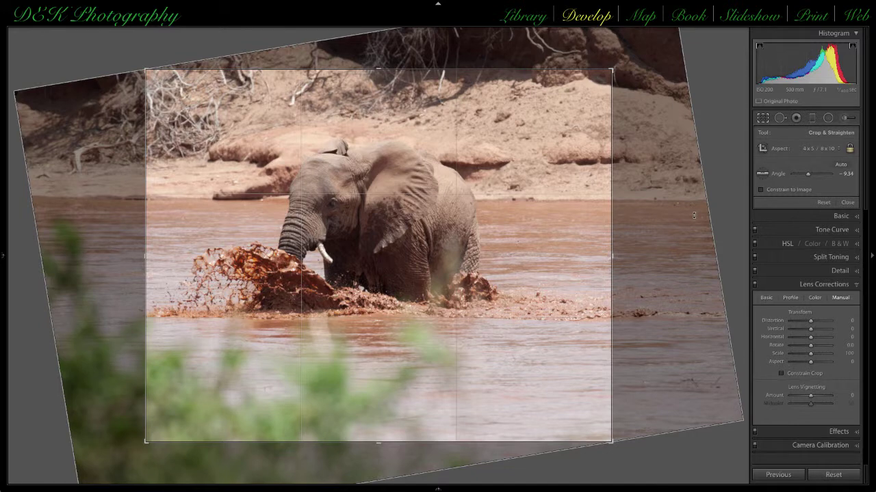
{"action": "key", "text": "Return"}
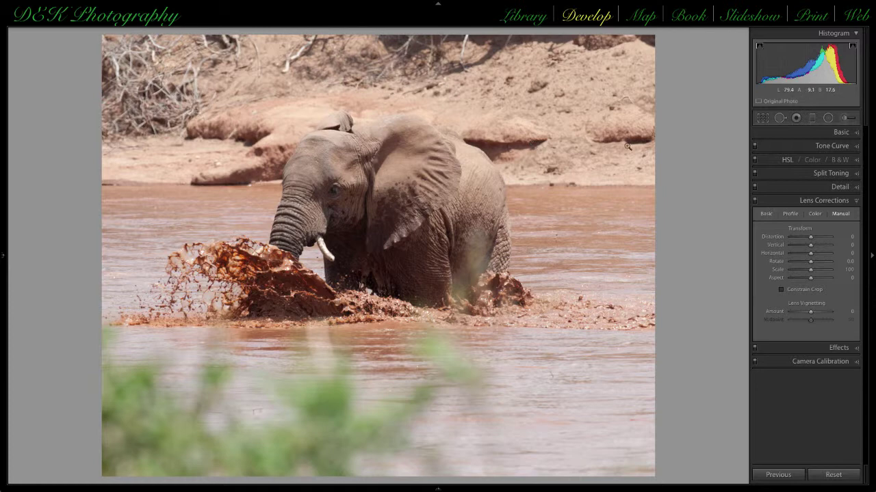
Reopen the elephant photo's crop, change its aspect ratio to 13 x 19 and resize the crop frame around the elephant from its corners
{"action": "left_click", "coordinate": [763, 118]}
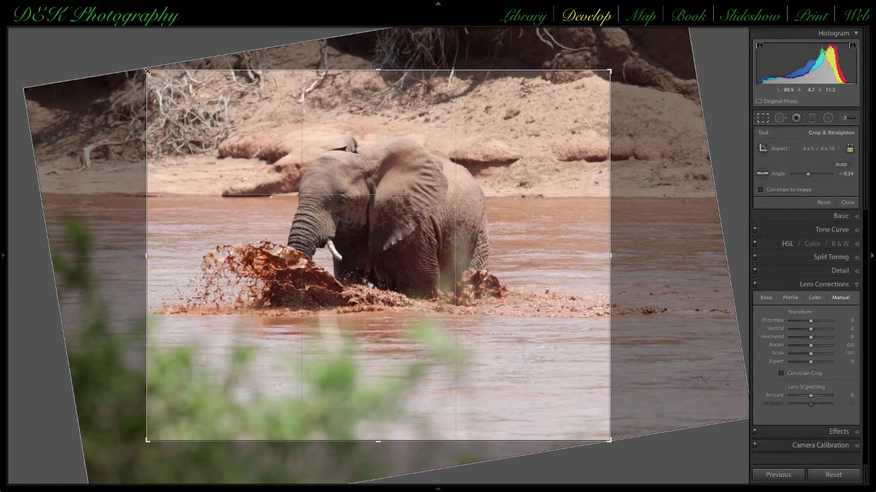
{"action": "mouse_move", "coordinate": [147, 71]}
{"action": "left_mouse_down"}
{"action": "mouse_move", "coordinate": [176, 98]}
{"action": "mouse_move", "coordinate": [153, 74]}
{"action": "left_mouse_up"}
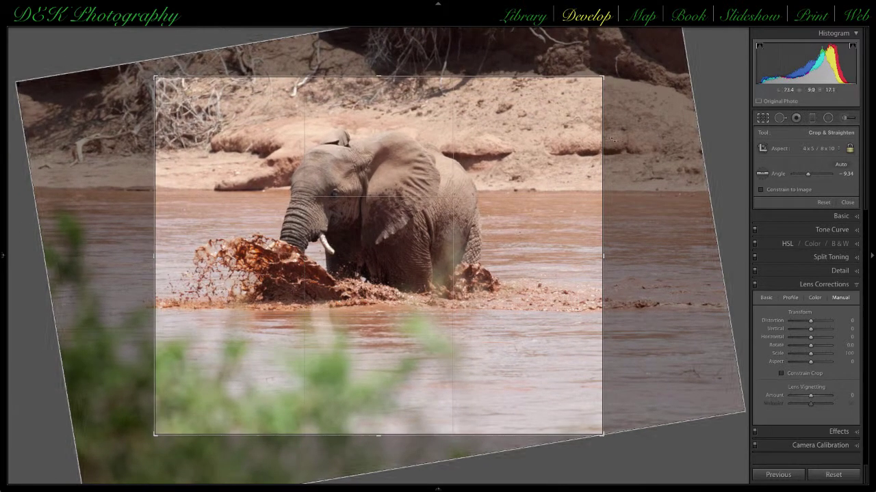
{"action": "left_click", "coordinate": [838, 149]}
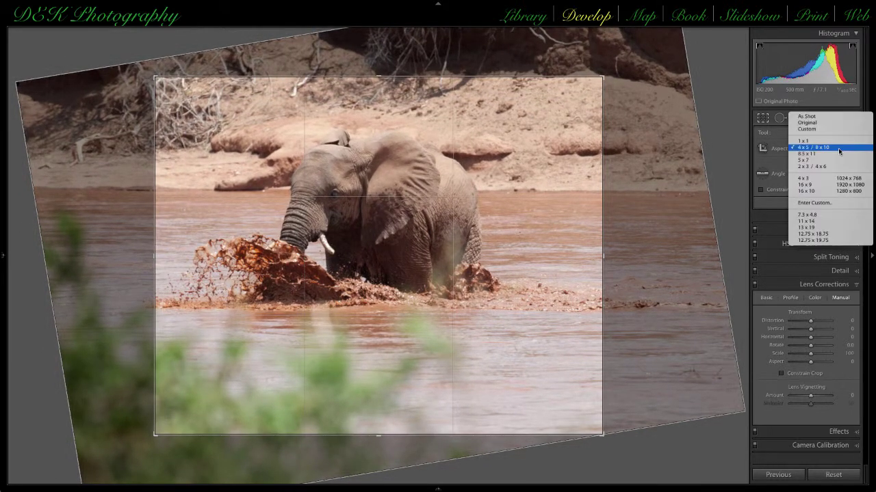
{"action": "left_click", "coordinate": [814, 227]}
{"action": "left_click_drag", "start_coordinate": [155, 408], "coordinate": [123, 433]}
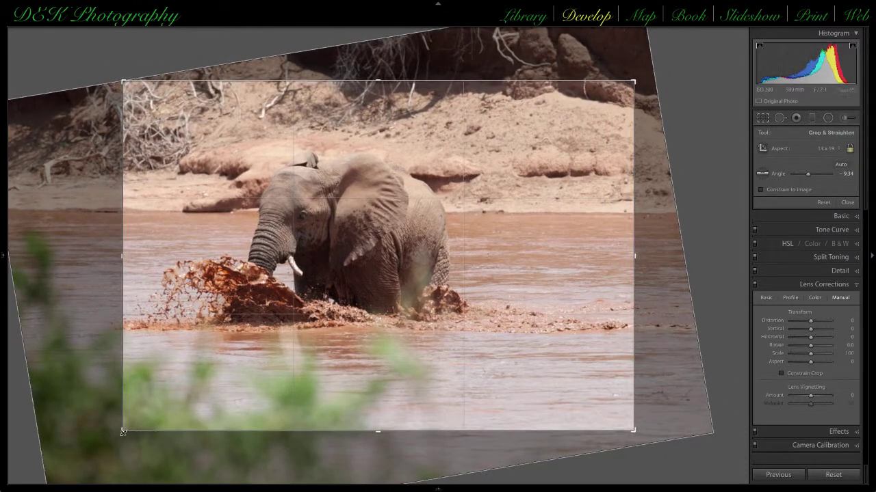
{"action": "left_click_drag", "start_coordinate": [634, 431], "coordinate": [643, 441]}
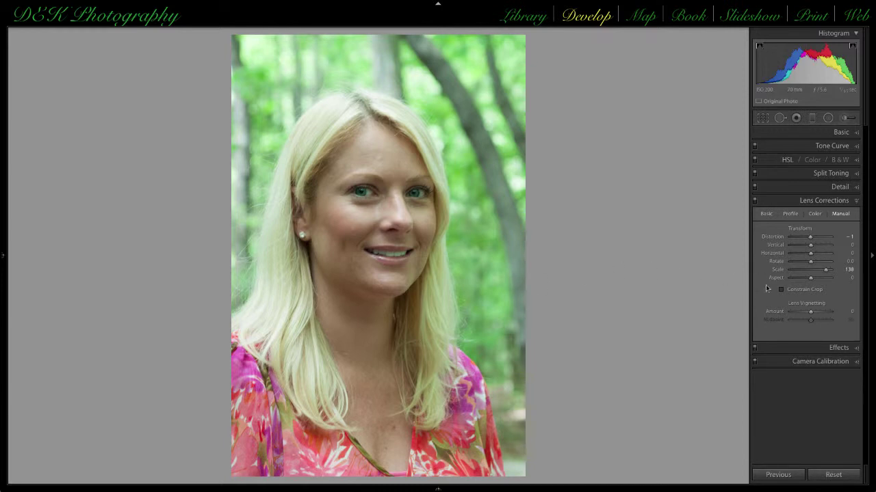
Refine the portrait's manual lens corrections with Aspect +28, Horizontal -7 and Rotate -1.7
{"action": "left_click_drag", "start_coordinate": [811, 278], "coordinate": [817, 280]}
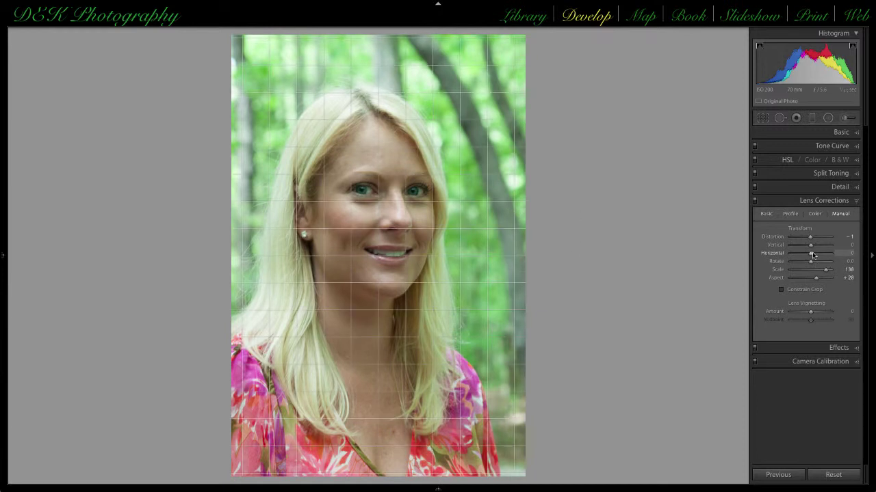
{"action": "left_click_drag", "start_coordinate": [811, 255], "coordinate": [809, 256]}
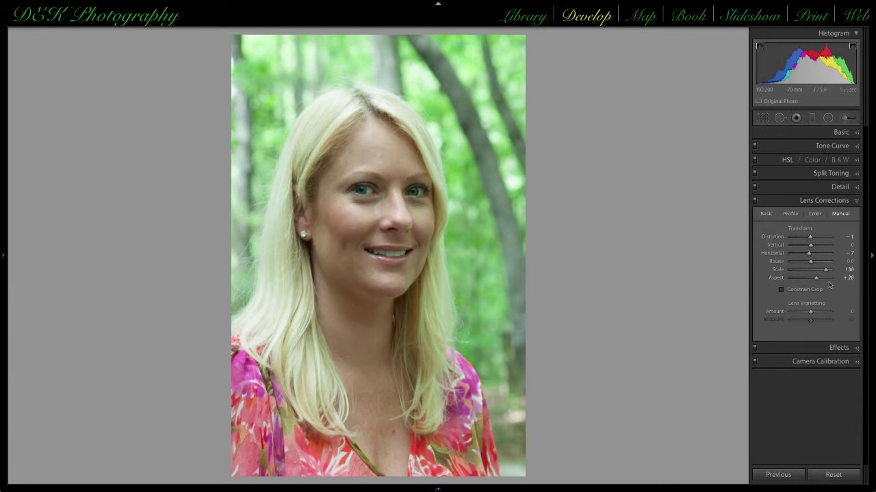
{"action": "left_click_drag", "start_coordinate": [810, 264], "coordinate": [808, 267]}
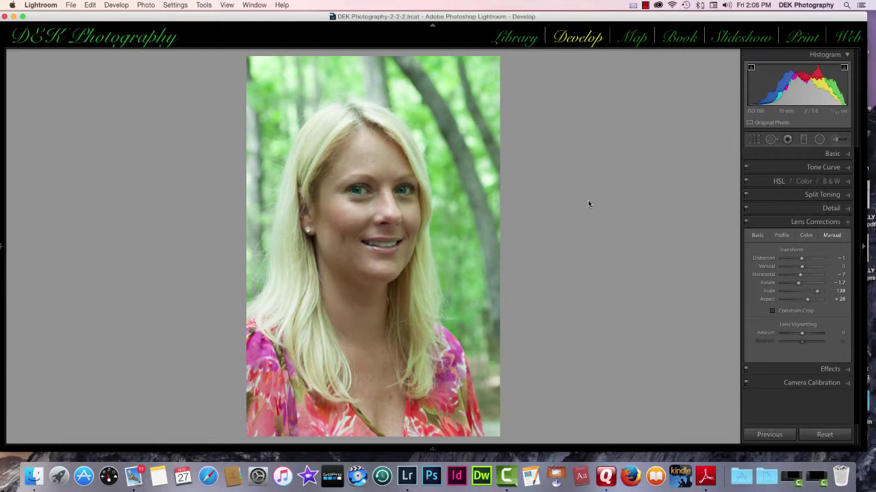